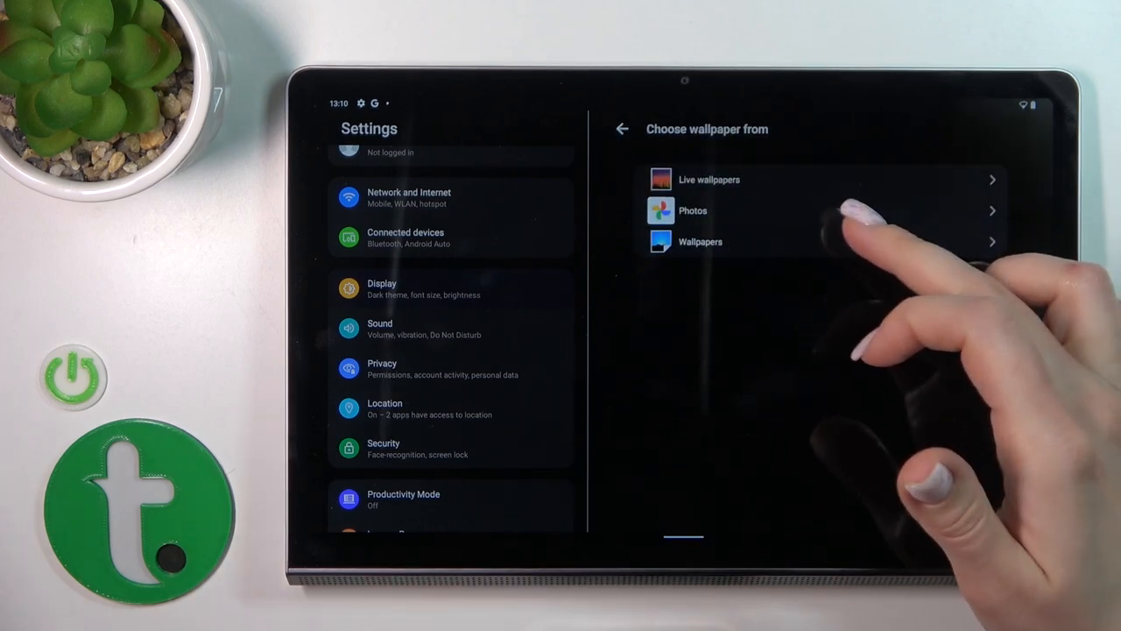
# Choose Wallpapers as the source to browse the built-in wallpaper collection.
pyautogui.click(770, 242)
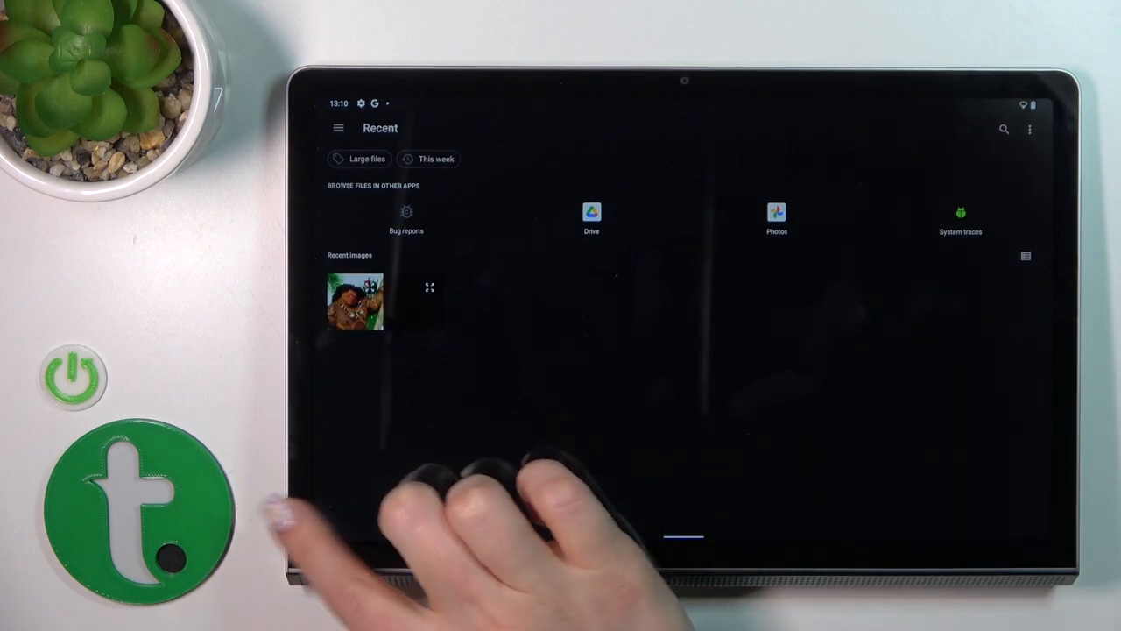
# Set the red, orange and purple wave image as the lock screen wallpaper only, leaving Desktop unchecked.
pyautogui.press('Escape')
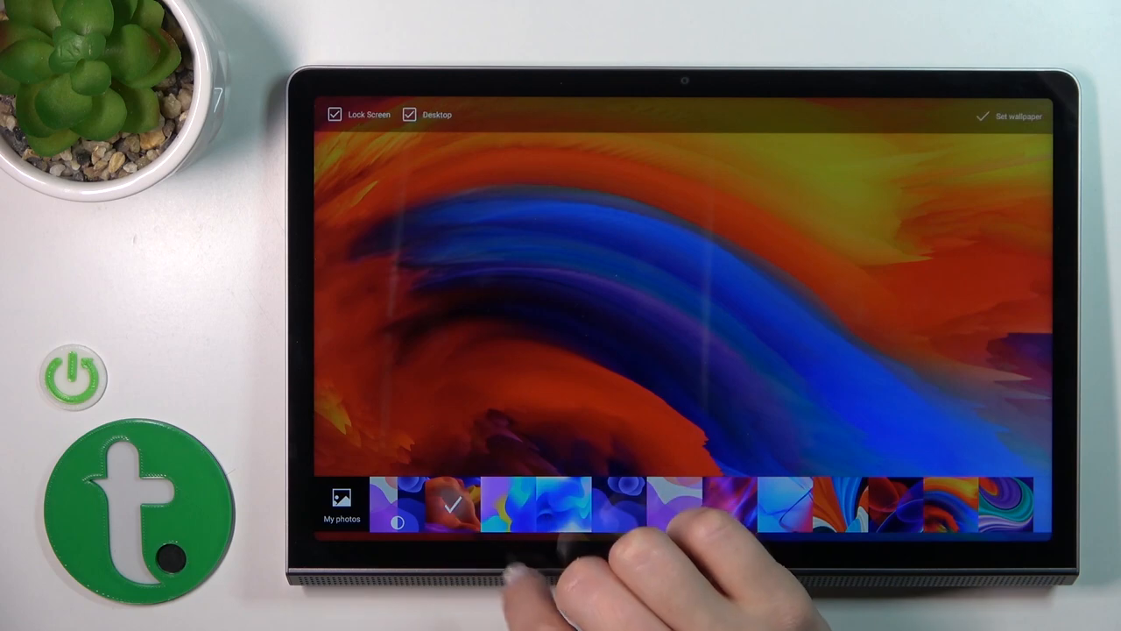
pyautogui.click(679, 503)
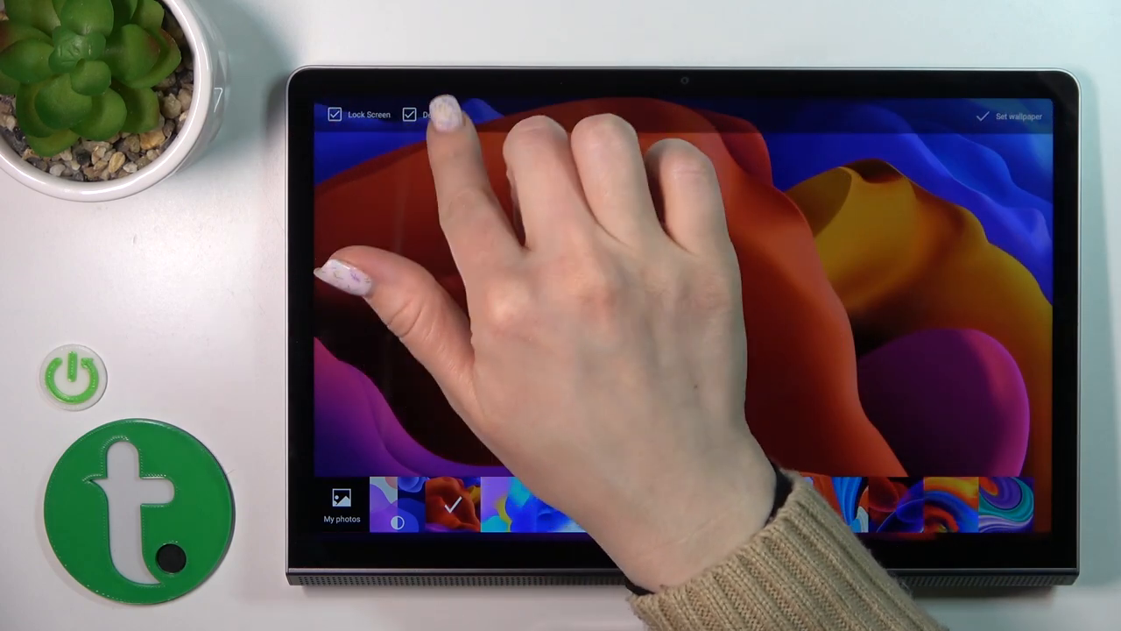
pyautogui.click(410, 115)
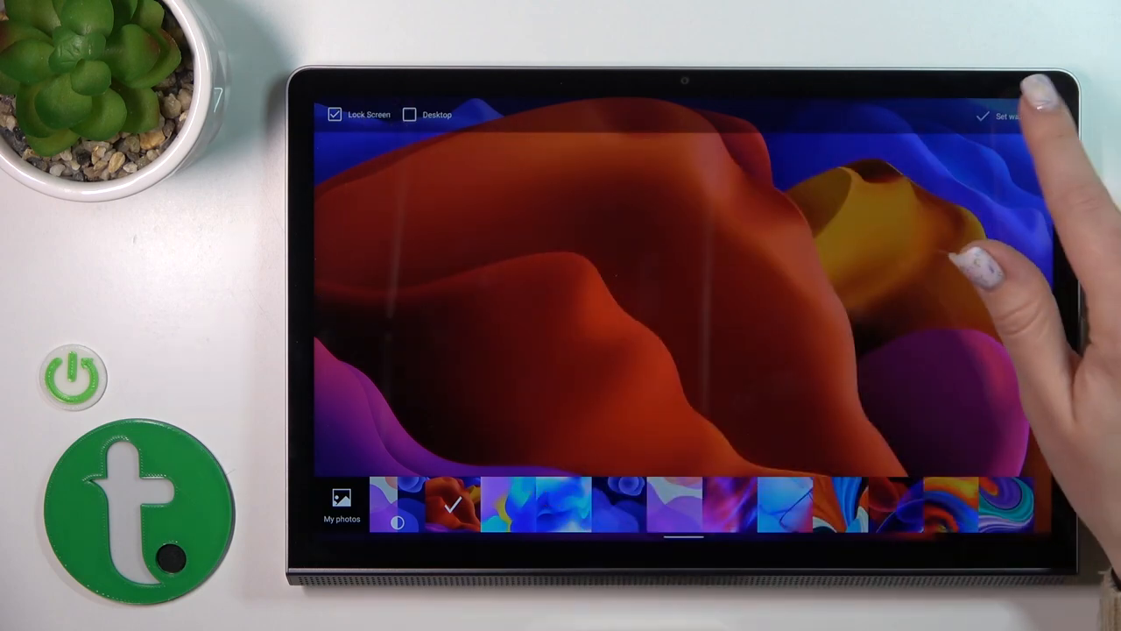
pyautogui.click(1007, 116)
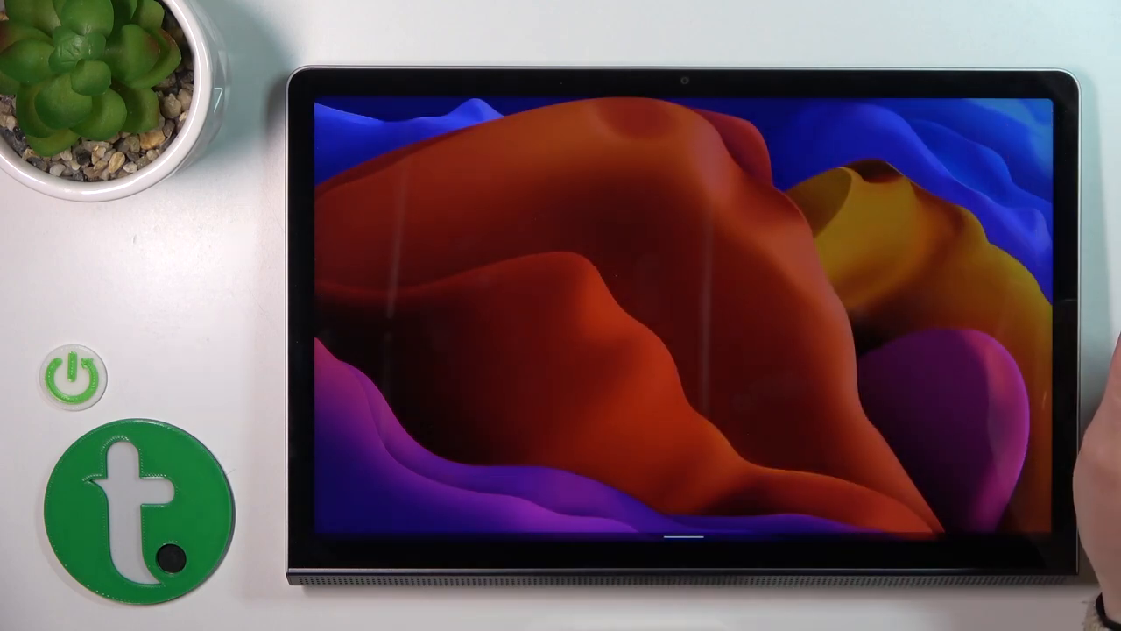